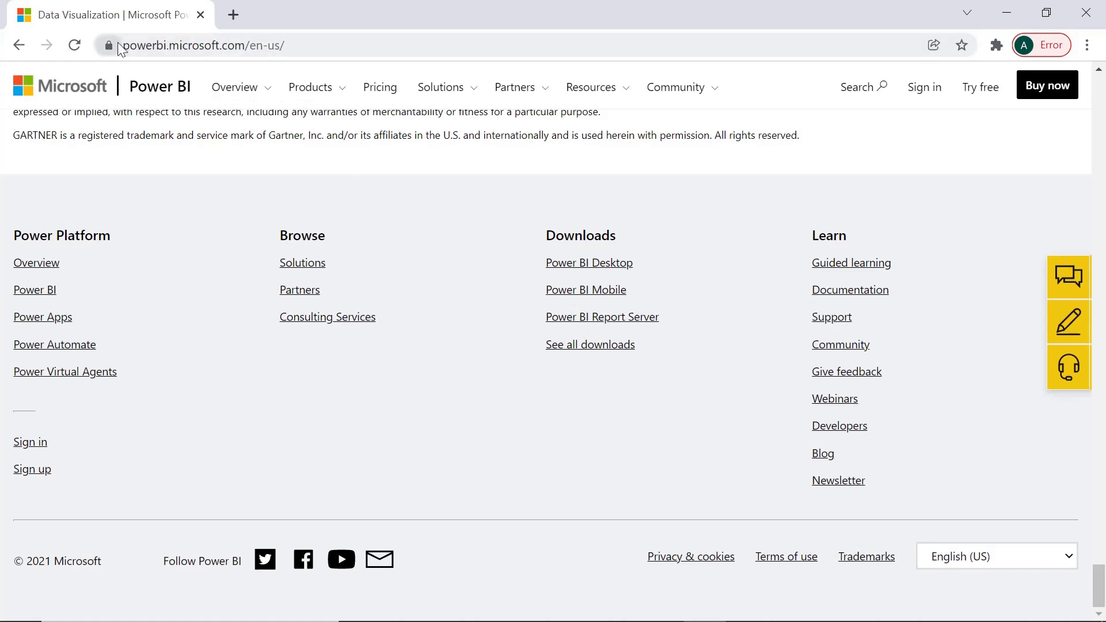
Step: Go from the Power BI site to the Power BI Desktop download page via Products
{"action": "left_click_drag", "start_coordinate": [123, 45], "coordinate": [245, 45]}
{"action": "left_click_drag", "start_coordinate": [1099, 69], "coordinate": [1099, 69]}
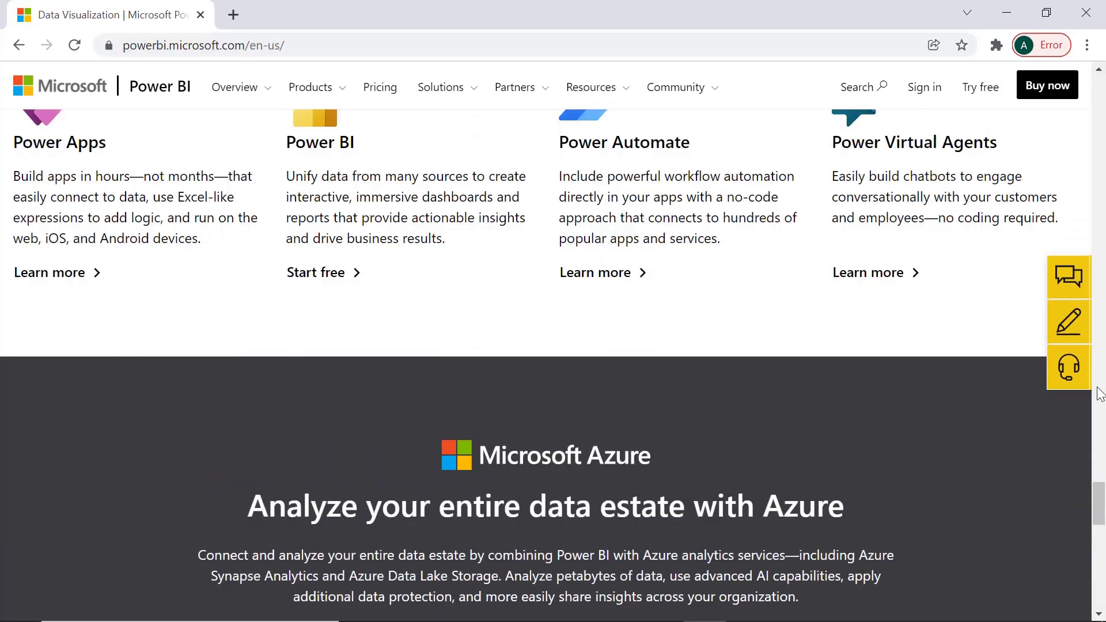
{"action": "left_click_drag", "start_coordinate": [1102, 500], "coordinate": [1100, 93]}
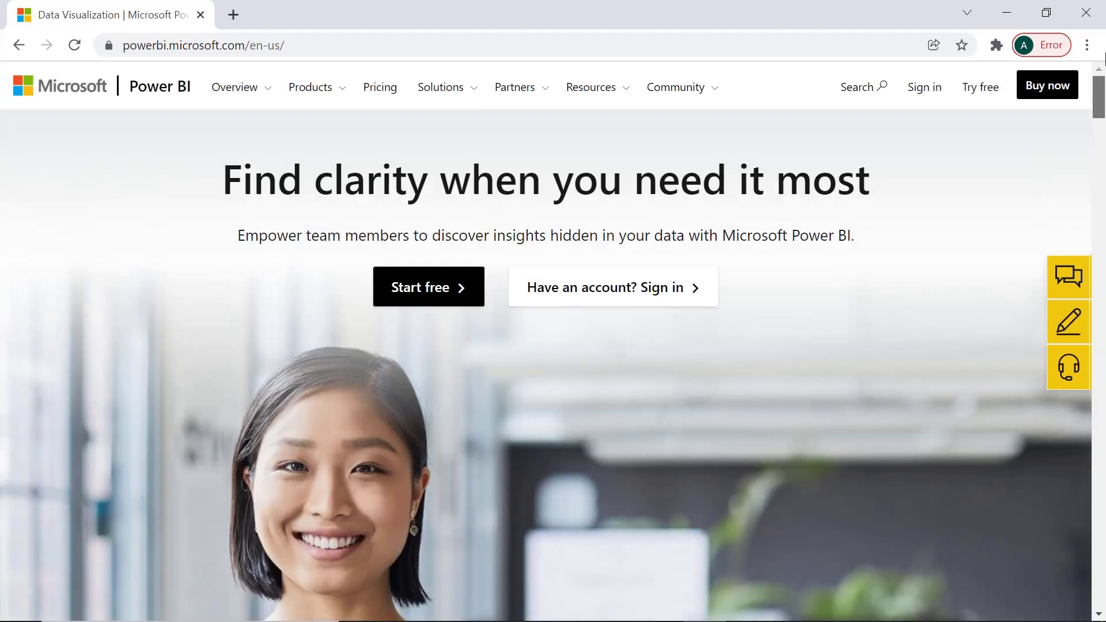
{"action": "left_click", "coordinate": [344, 103]}
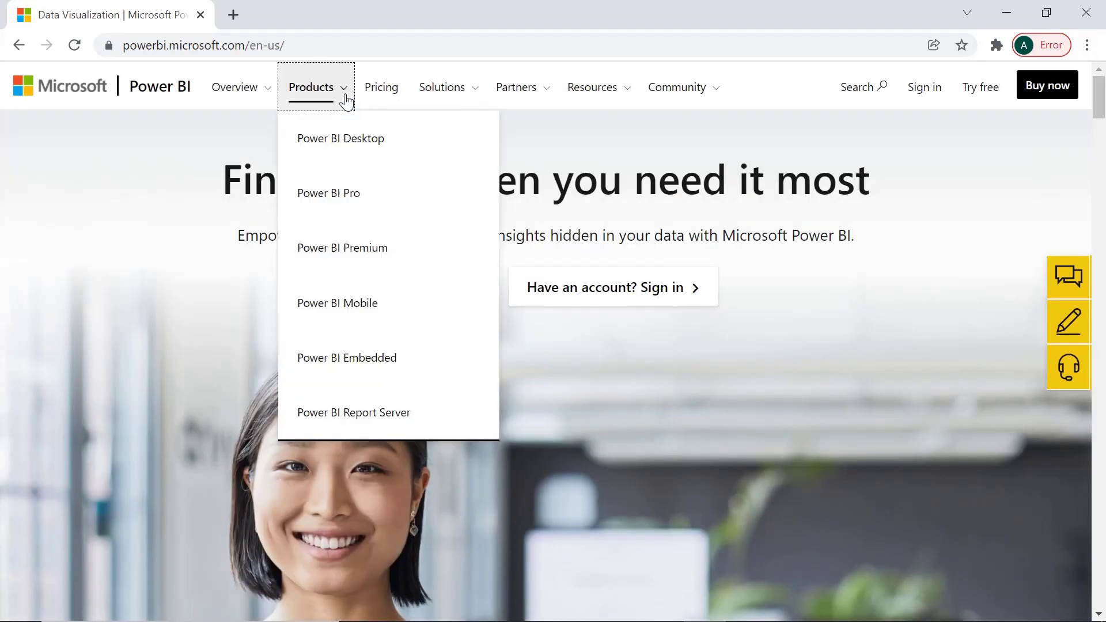
{"action": "left_click", "coordinate": [349, 149]}
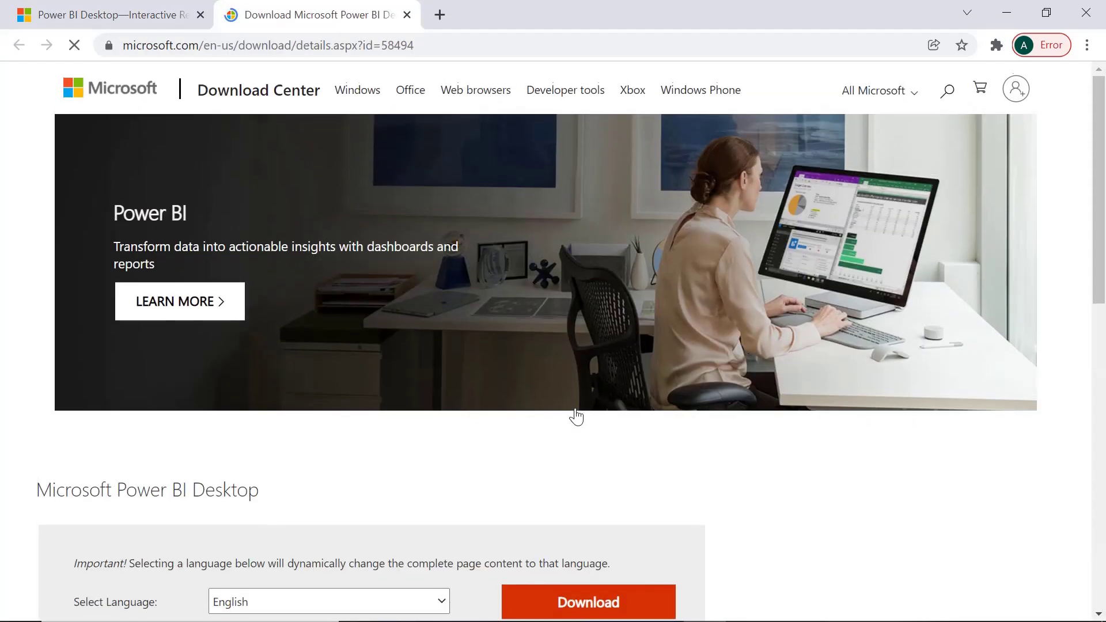
Step: Keep English as the download language
{"action": "scroll", "coordinate": [574, 338], "scroll_direction": "down", "scroll_amount": 6}
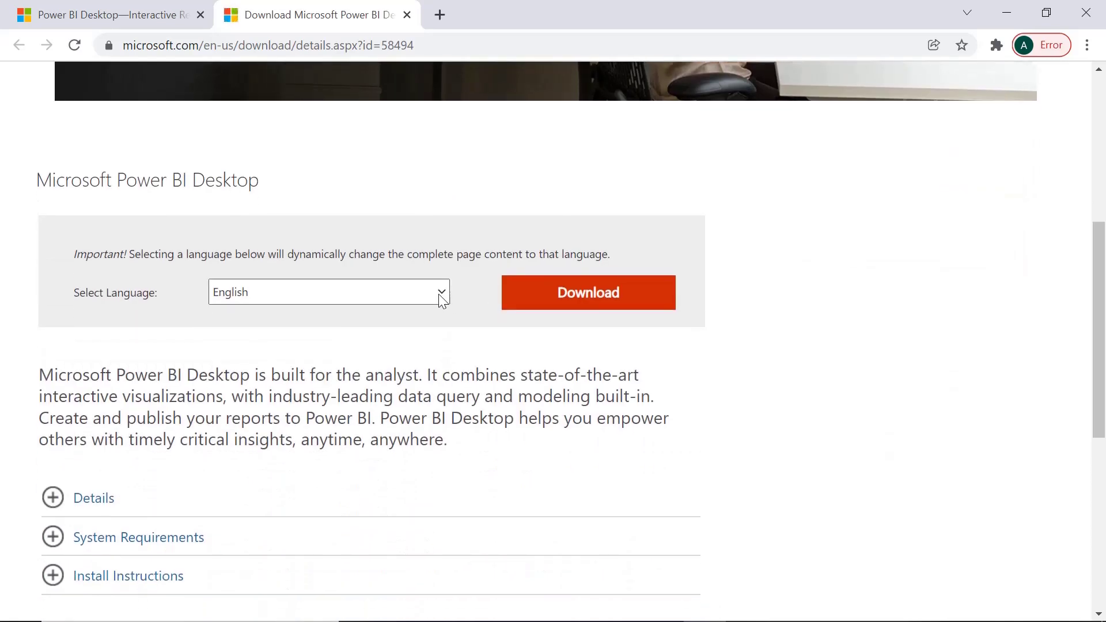
{"action": "left_click", "coordinate": [441, 292]}
{"action": "mouse_move", "coordinate": [441, 371]}
{"action": "left_mouse_down"}
{"action": "mouse_move", "coordinate": [443, 602]}
{"action": "mouse_move", "coordinate": [444, 357]}
{"action": "left_mouse_up"}
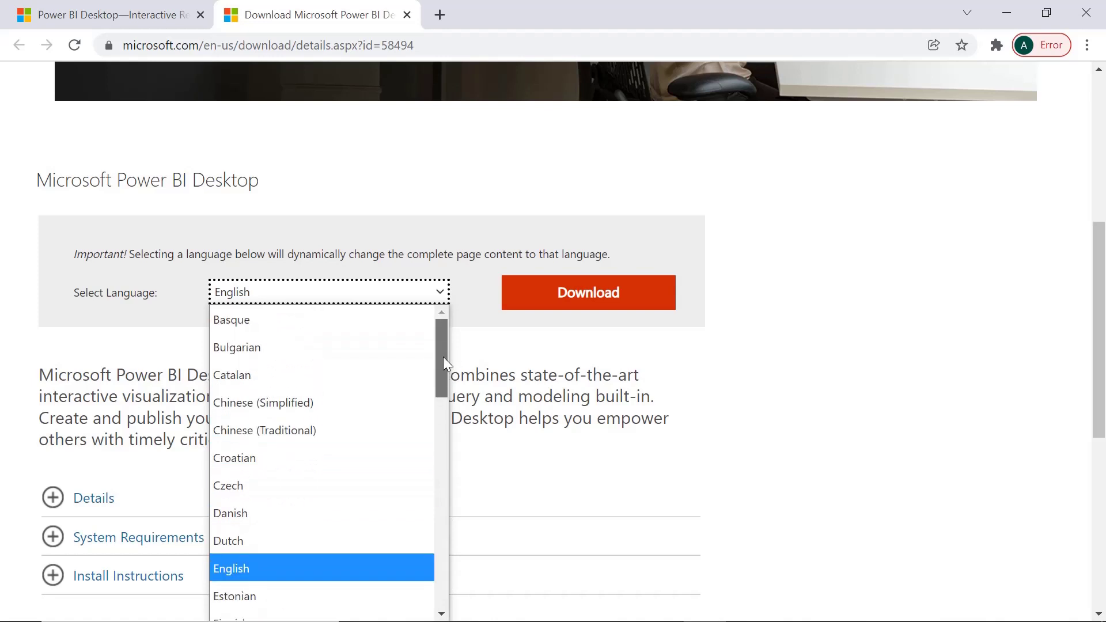
{"action": "left_click", "coordinate": [316, 568]}
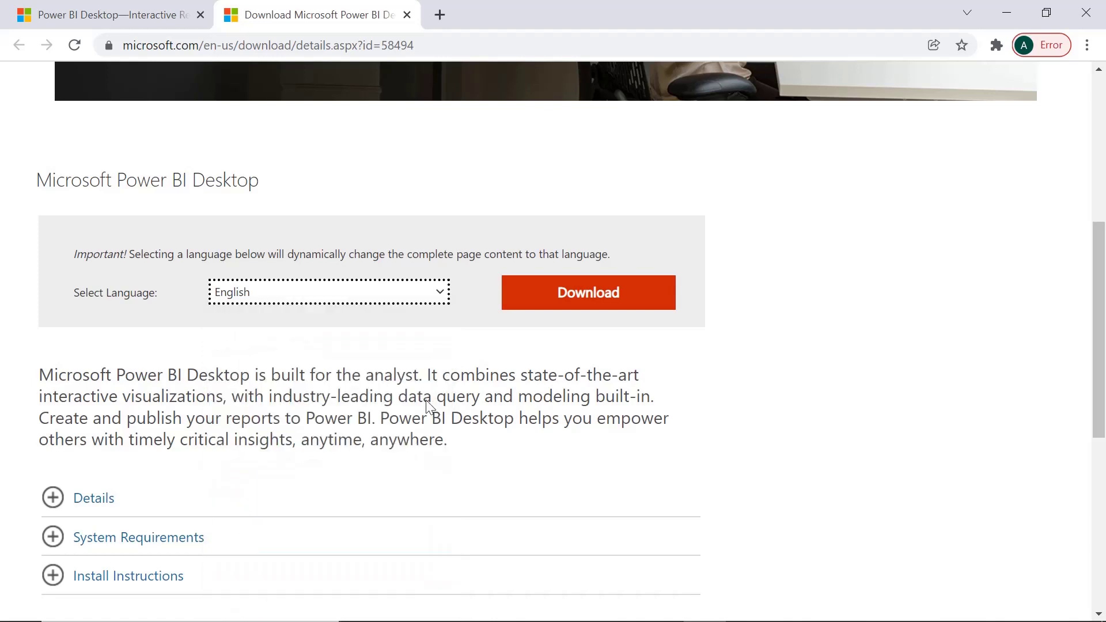
Step: Expand System Requirements and highlight the supported OS, Internet Explorer 10 and 32/64-bit notes
{"action": "left_click_drag", "start_coordinate": [1099, 239], "coordinate": [1099, 300]}
{"action": "left_click", "coordinate": [55, 380]}
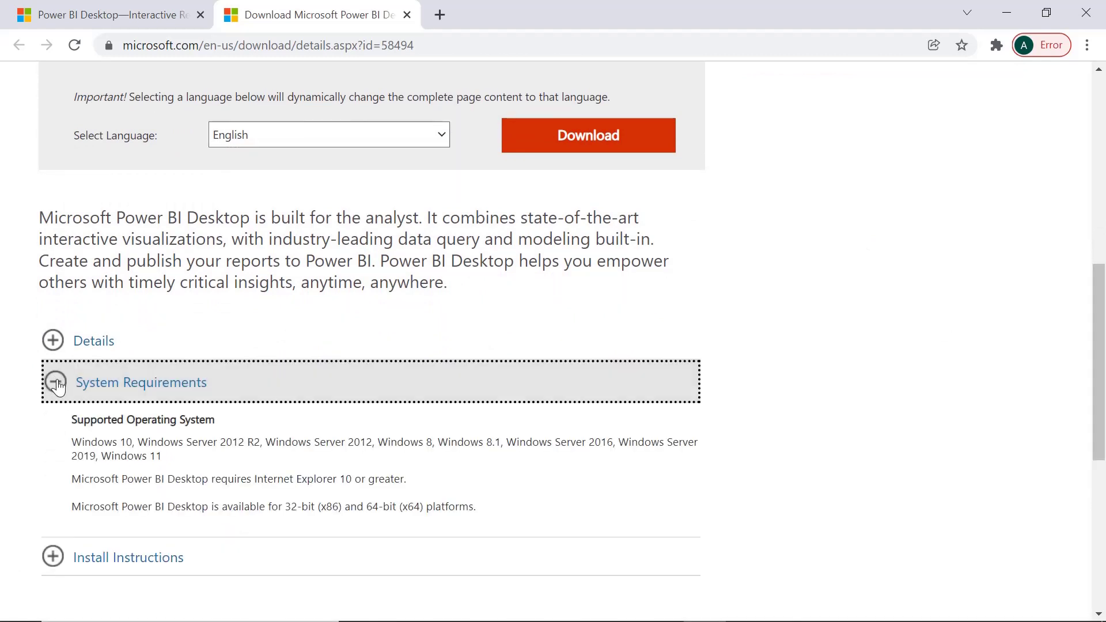
{"action": "left_click_drag", "start_coordinate": [71, 439], "coordinate": [213, 454]}
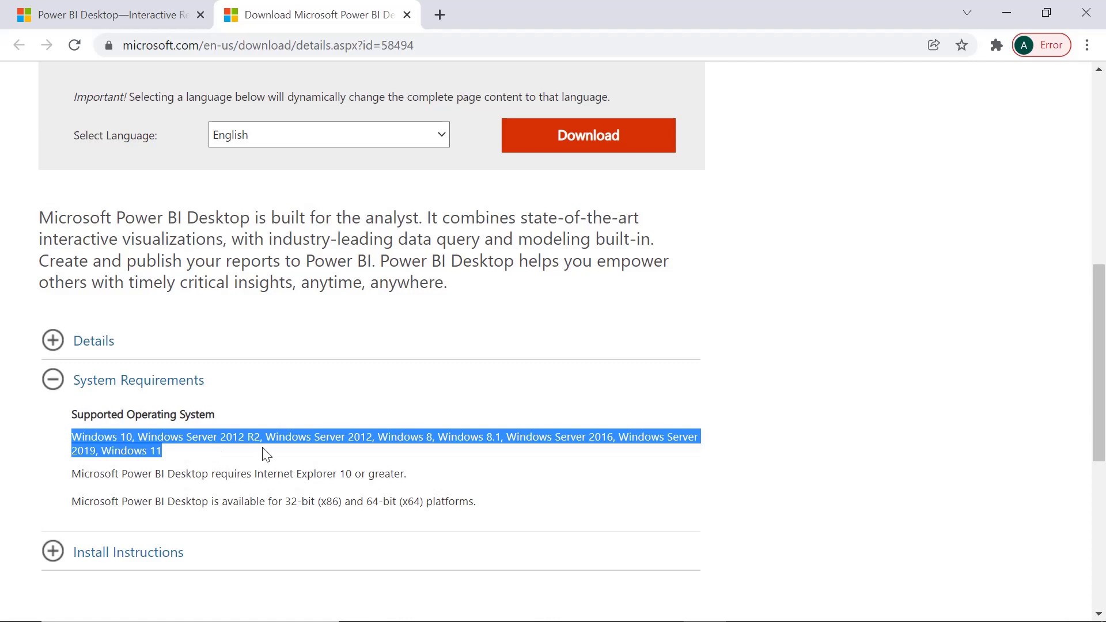
{"action": "left_click_drag", "start_coordinate": [100, 473], "coordinate": [356, 479]}
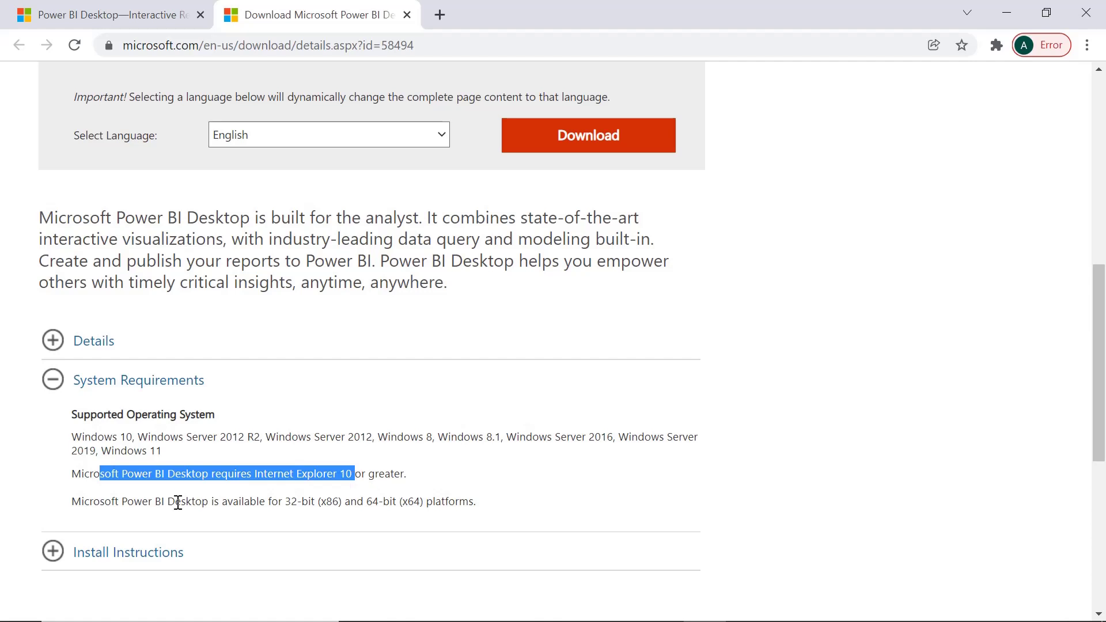
{"action": "left_click_drag", "start_coordinate": [167, 501], "coordinate": [262, 506]}
{"action": "left_click", "coordinate": [497, 513]}
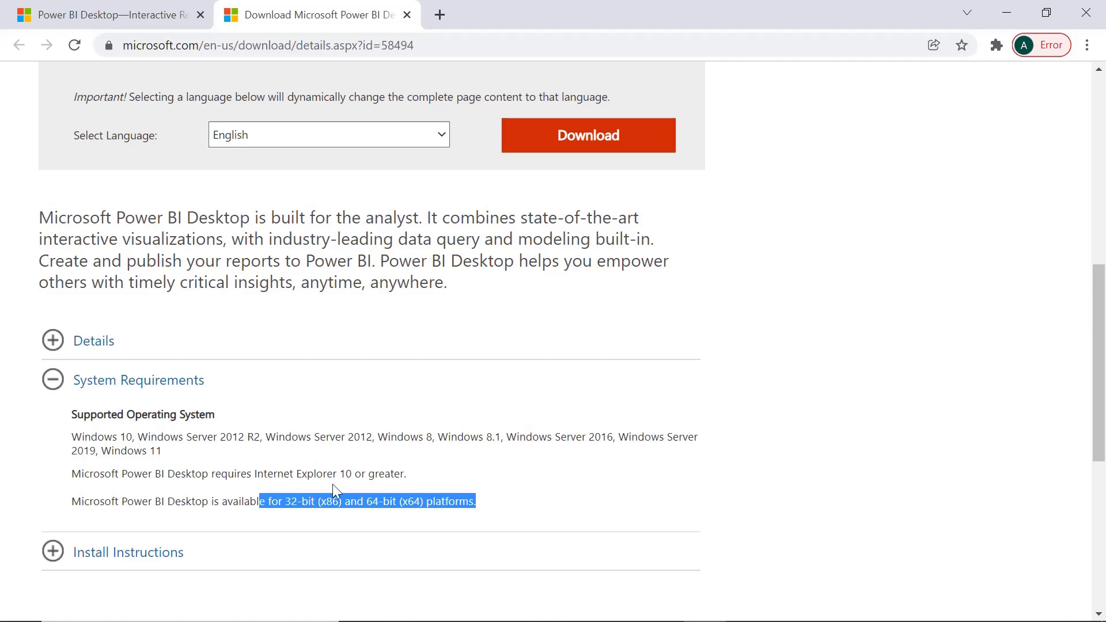
Step: Launch System Information from Windows search ('system in') to check the x64-based system type
{"action": "key", "text": "super"}
{"action": "type", "text": "s"}
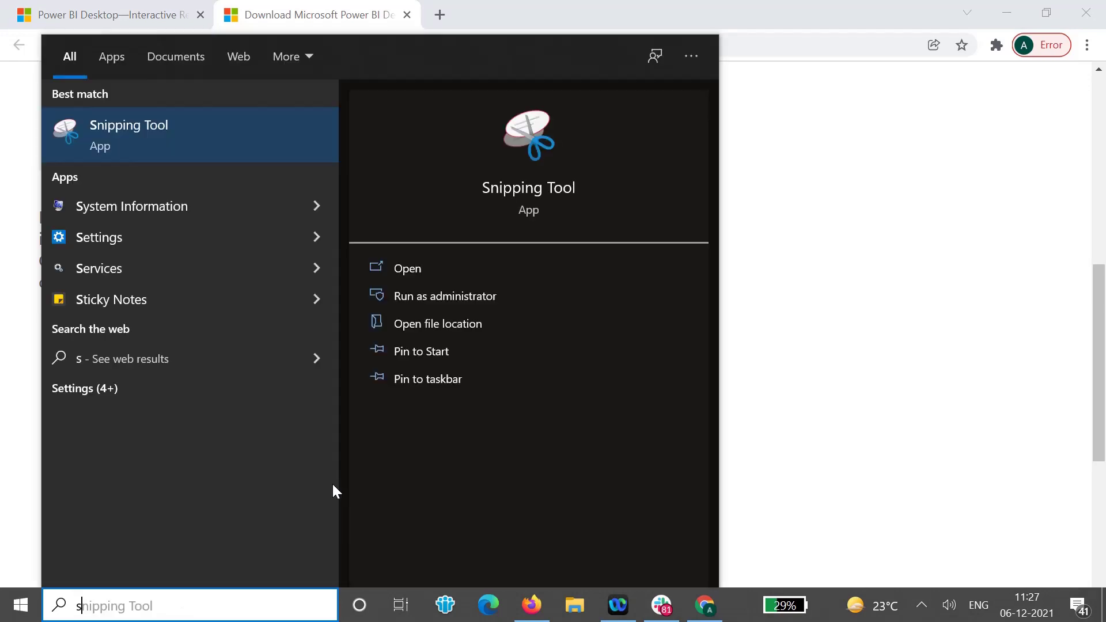
{"action": "type", "text": "ystem in"}
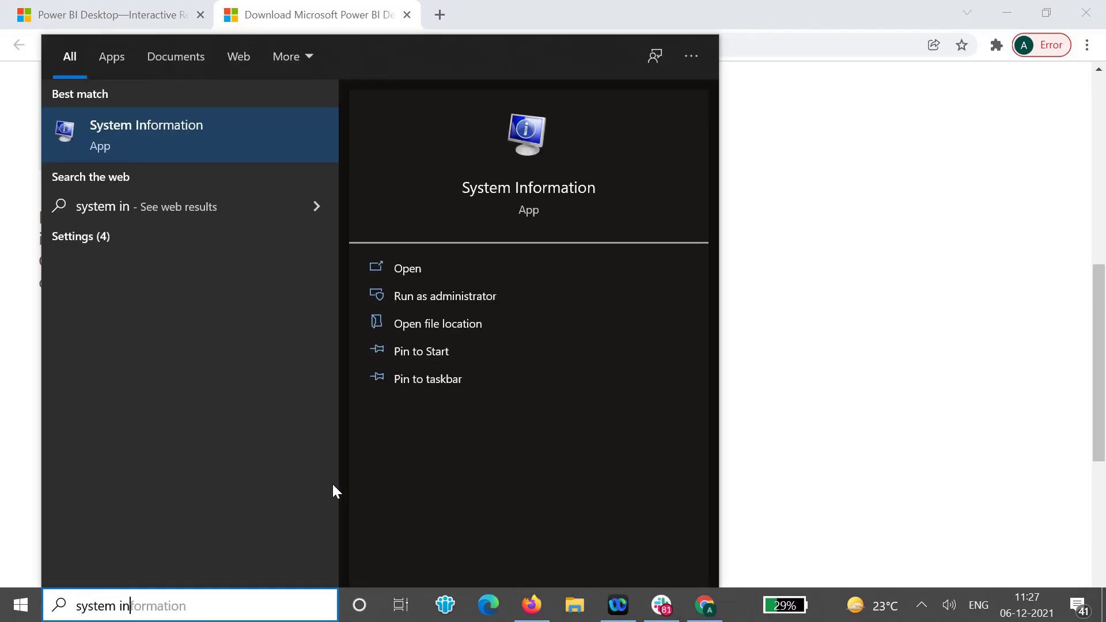
{"action": "key", "text": "Return"}
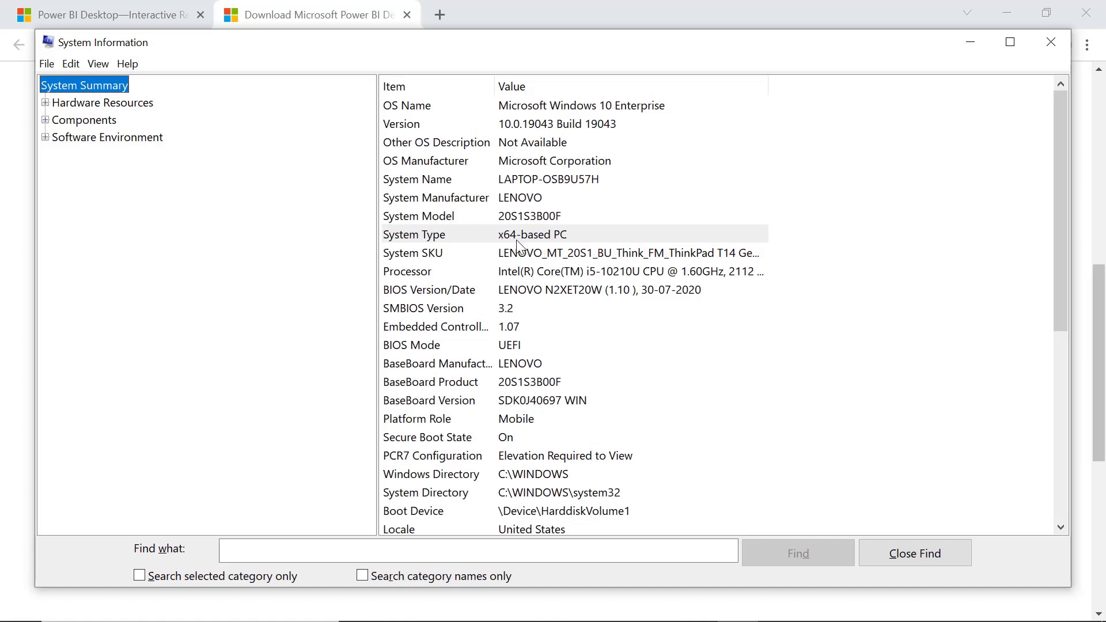
Step: Close System Information and keep English as the download language
{"action": "left_click", "coordinate": [1059, 47]}
{"action": "left_click", "coordinate": [443, 281]}
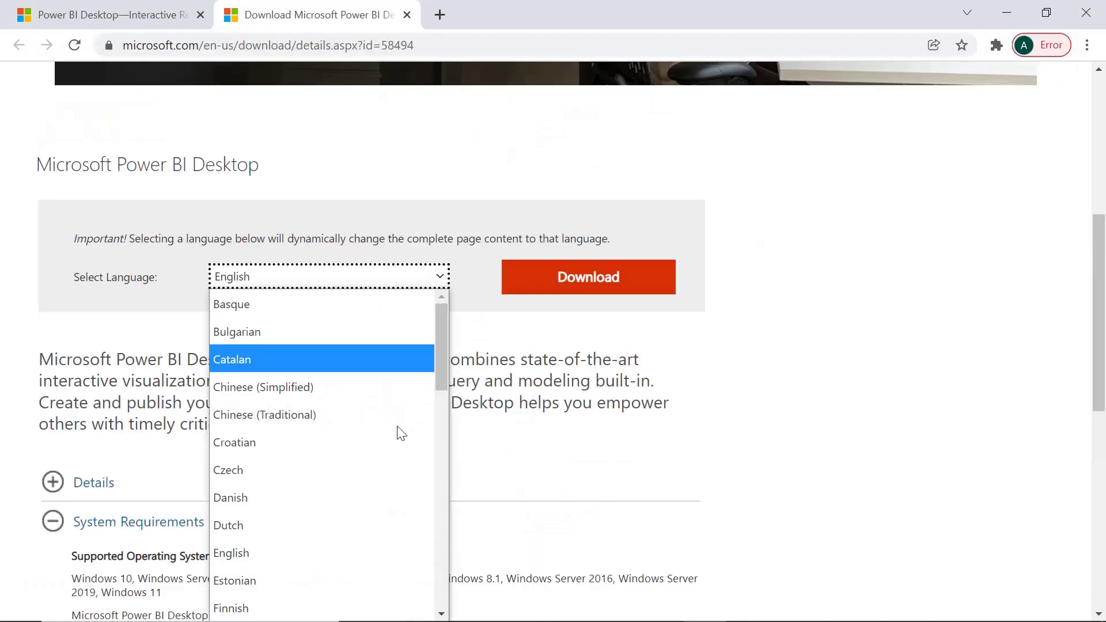
{"action": "left_click", "coordinate": [307, 549]}
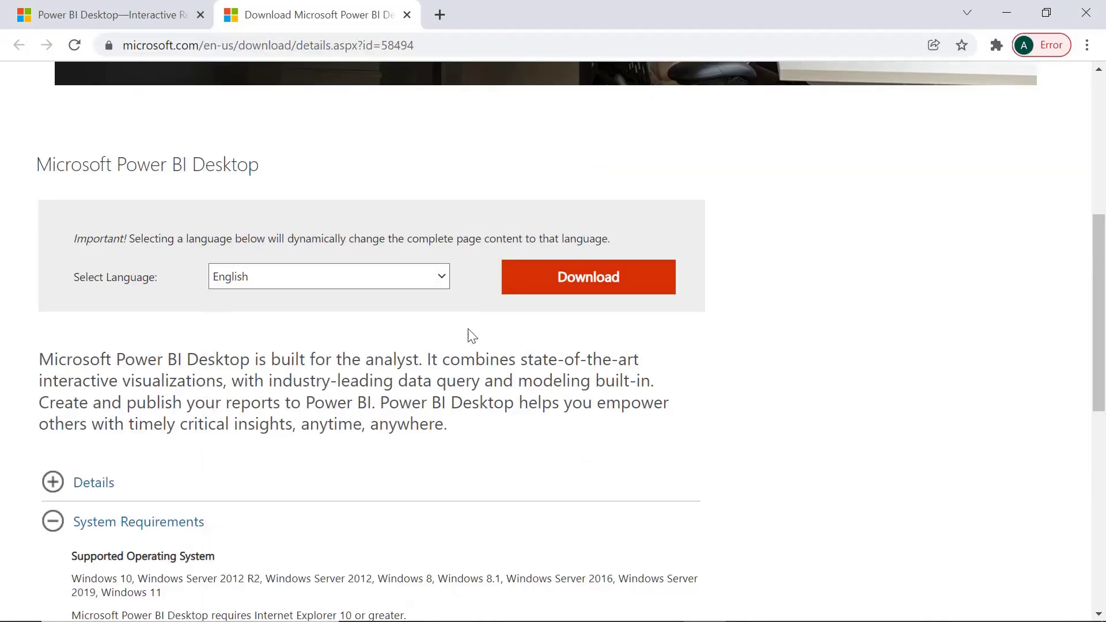
Step: Download the 64-bit installer PBIDesktopSetup_x64.exe
{"action": "left_click", "coordinate": [586, 282]}
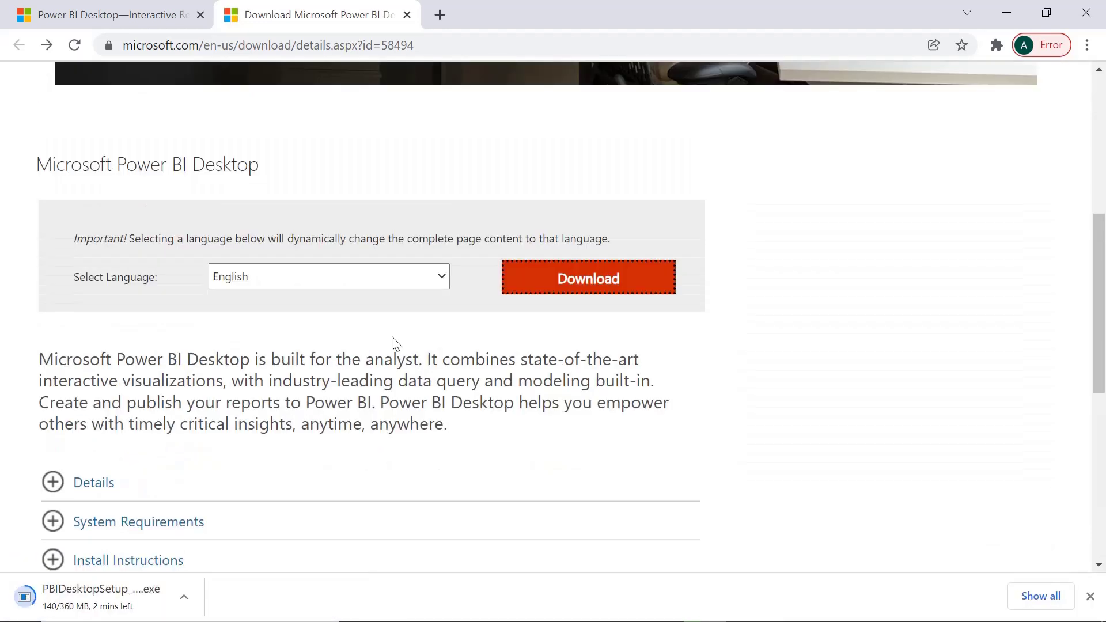
{"action": "left_click", "coordinate": [561, 283]}
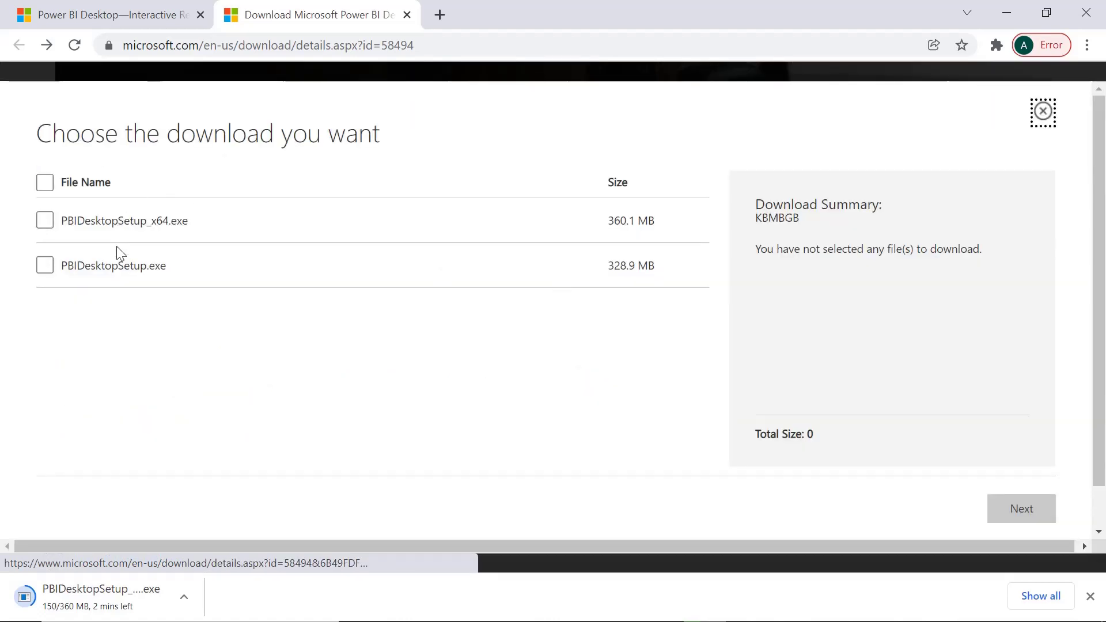
{"action": "left_click", "coordinate": [45, 220]}
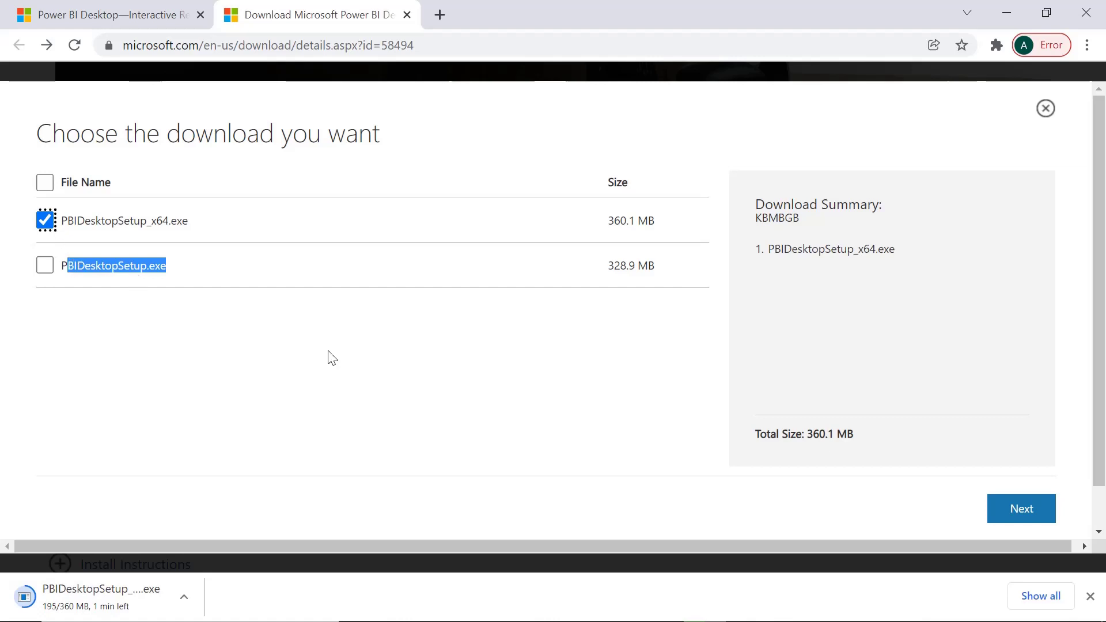
{"action": "left_click", "coordinate": [1024, 516]}
{"action": "left_click", "coordinate": [1024, 516]}
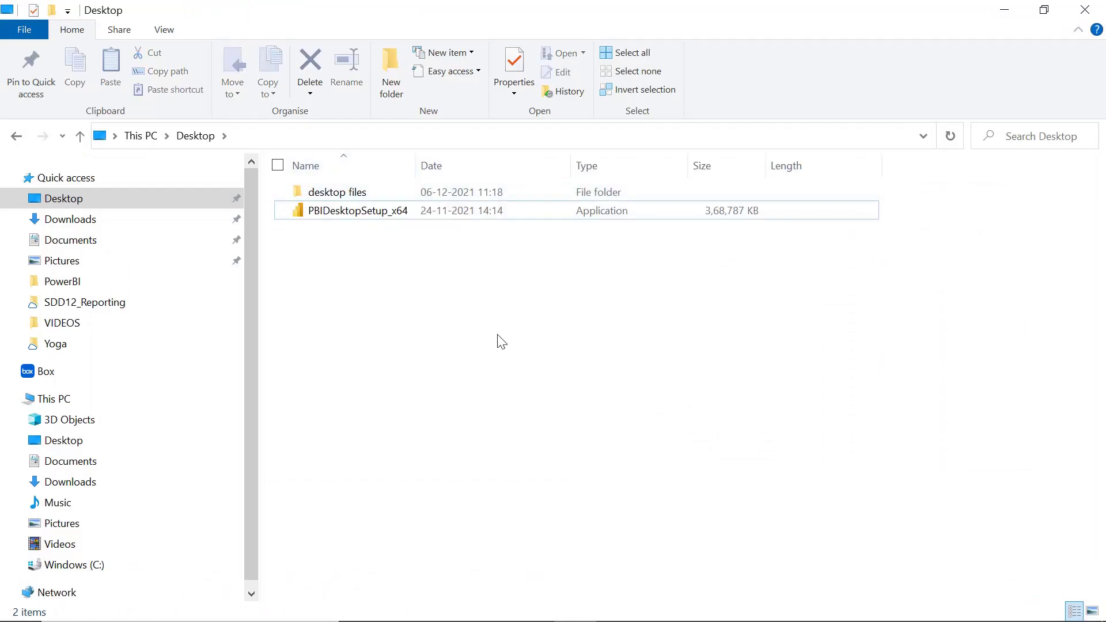
Step: Run the PBIDesktopSetup_x64 installer and choose English as the setup language
{"action": "double_click", "coordinate": [354, 210]}
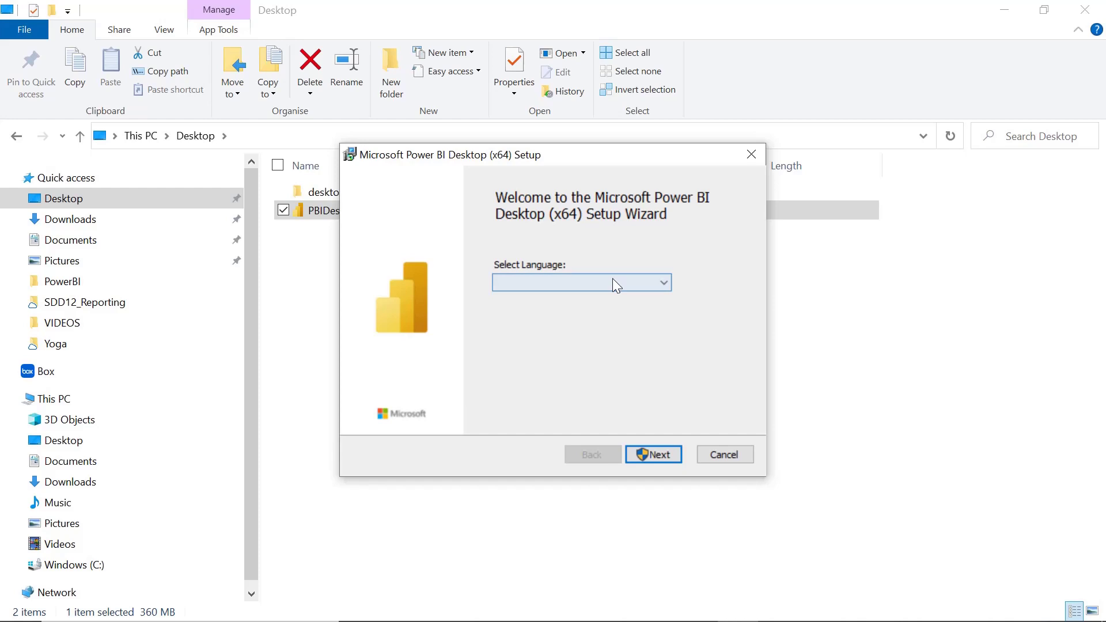
{"action": "left_click", "coordinate": [667, 279]}
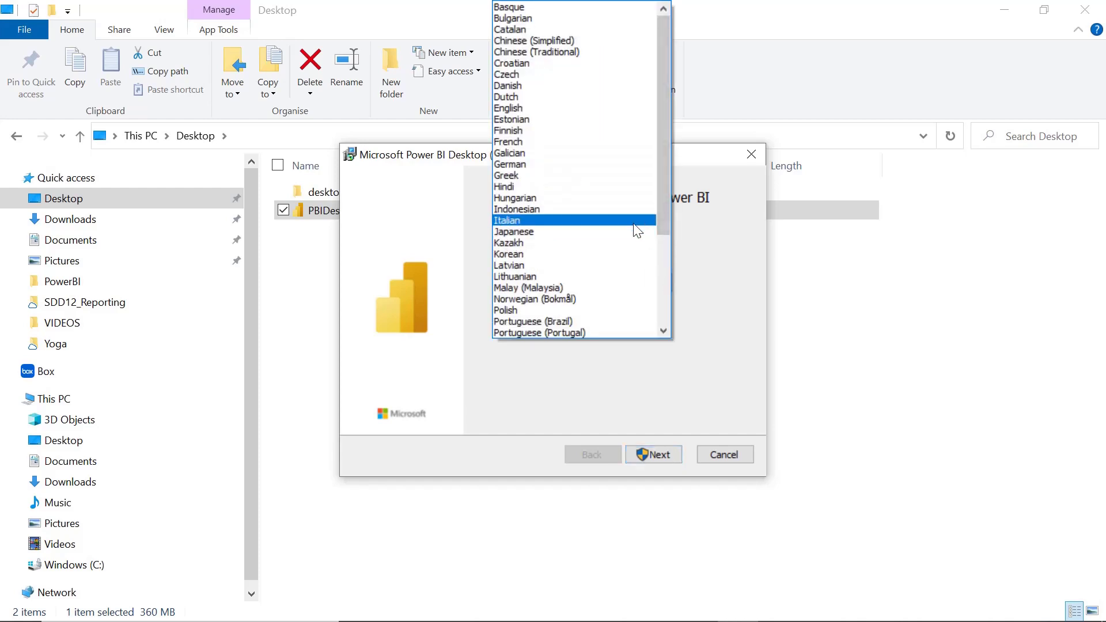
{"action": "left_click", "coordinate": [601, 109]}
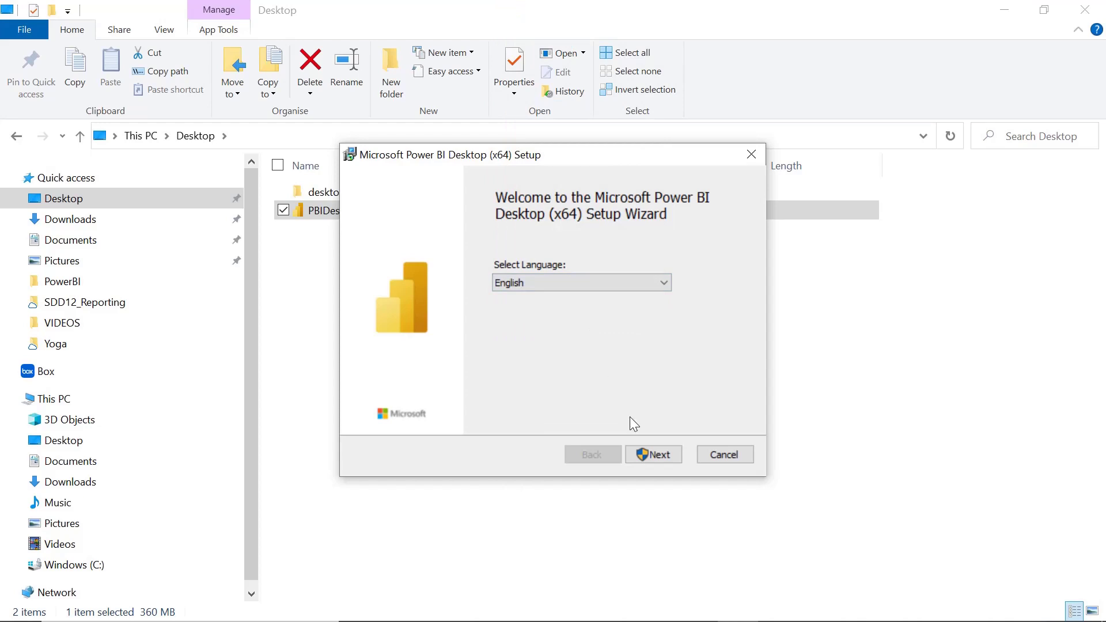
{"action": "left_click", "coordinate": [657, 455]}
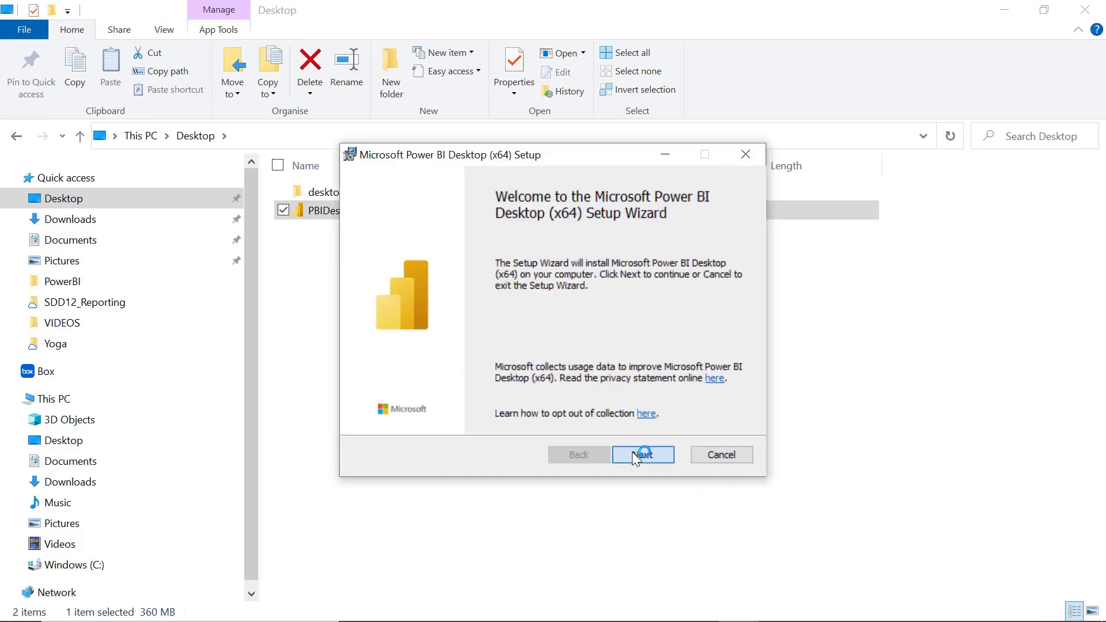
Step: Accept the licence terms, keep the default Program Files folder, and install
{"action": "left_click", "coordinate": [632, 452]}
{"action": "left_click", "coordinate": [427, 416]}
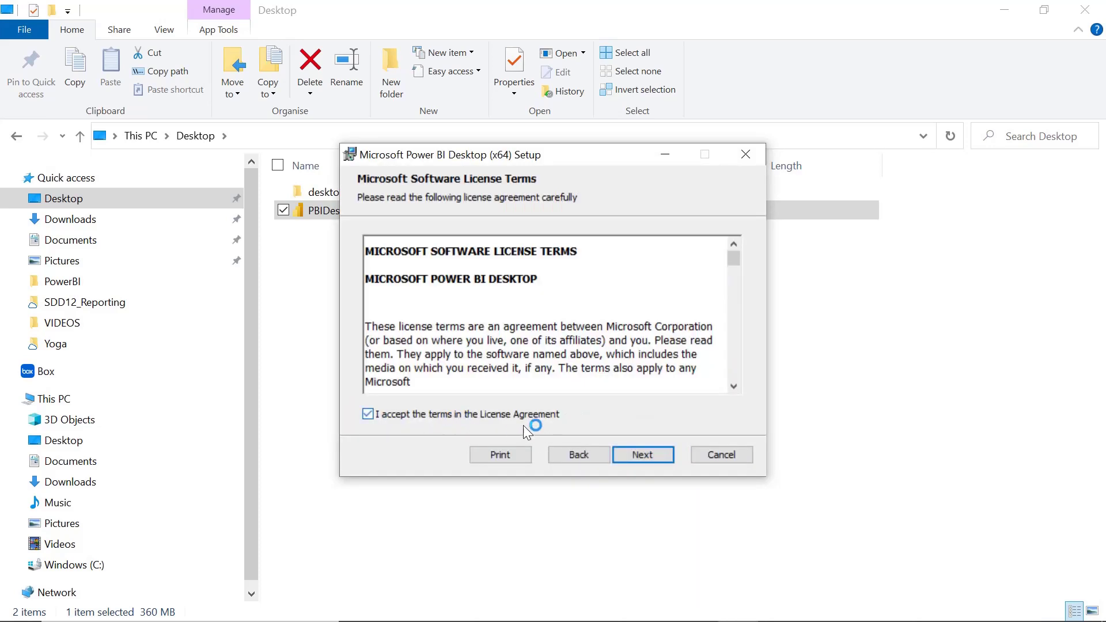
{"action": "left_click", "coordinate": [645, 459]}
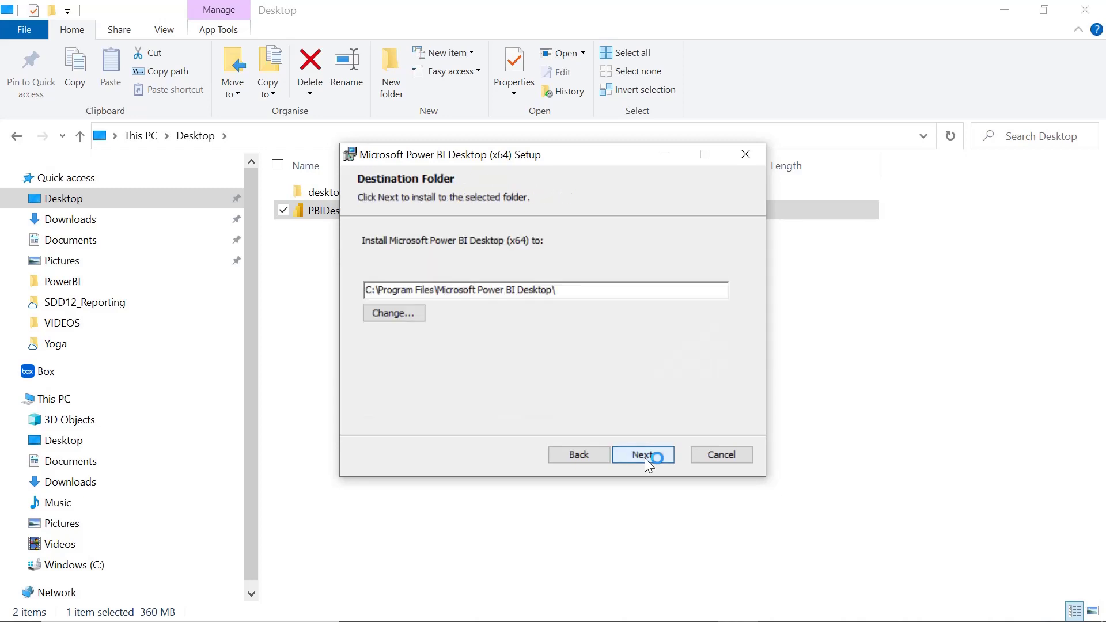
{"action": "mouse_move", "coordinate": [365, 291]}
{"action": "left_mouse_down"}
{"action": "mouse_move", "coordinate": [599, 291]}
{"action": "mouse_move", "coordinate": [363, 283]}
{"action": "left_mouse_up"}
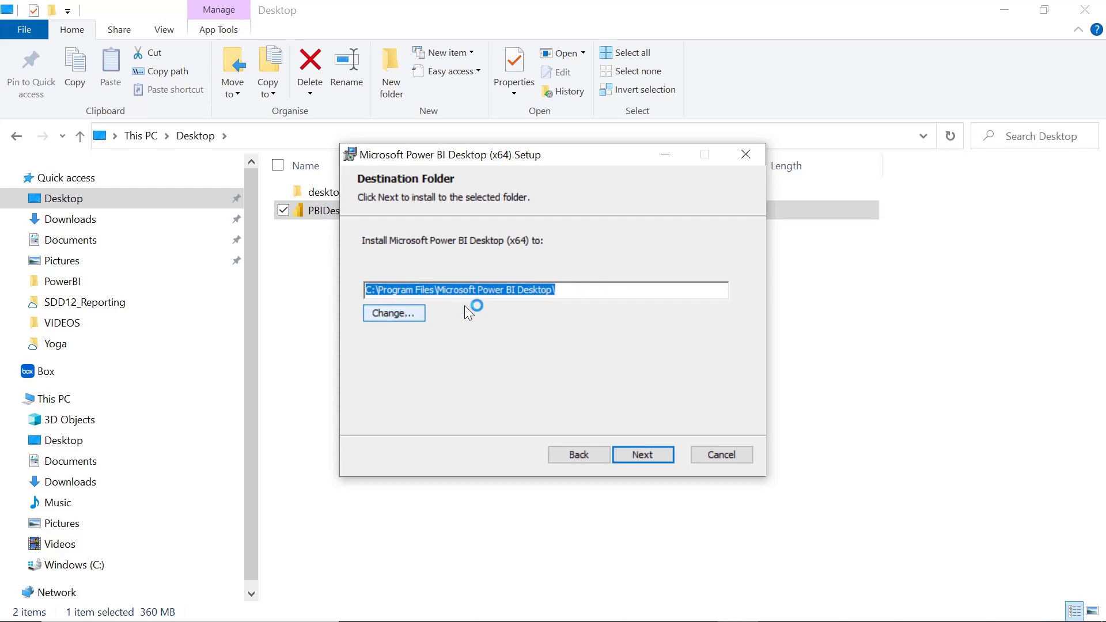
{"action": "left_click", "coordinate": [638, 456]}
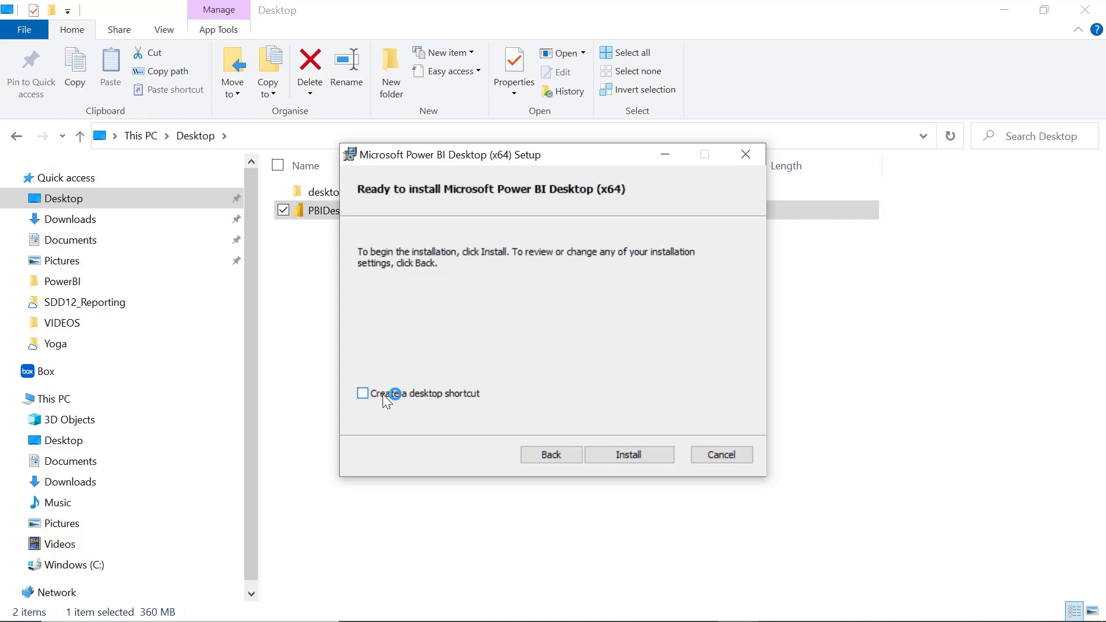
{"action": "left_click", "coordinate": [623, 453]}
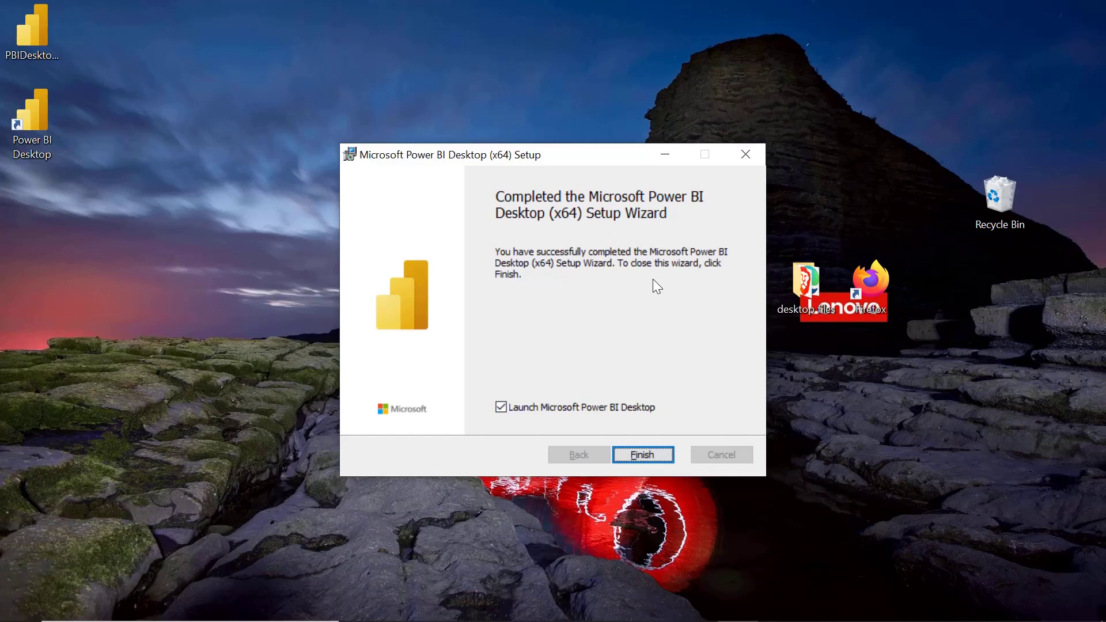
Step: Finish setup with 'Launch Microsoft Power BI Desktop' unticked, then start it from the desktop shortcut
{"action": "left_click", "coordinate": [501, 409]}
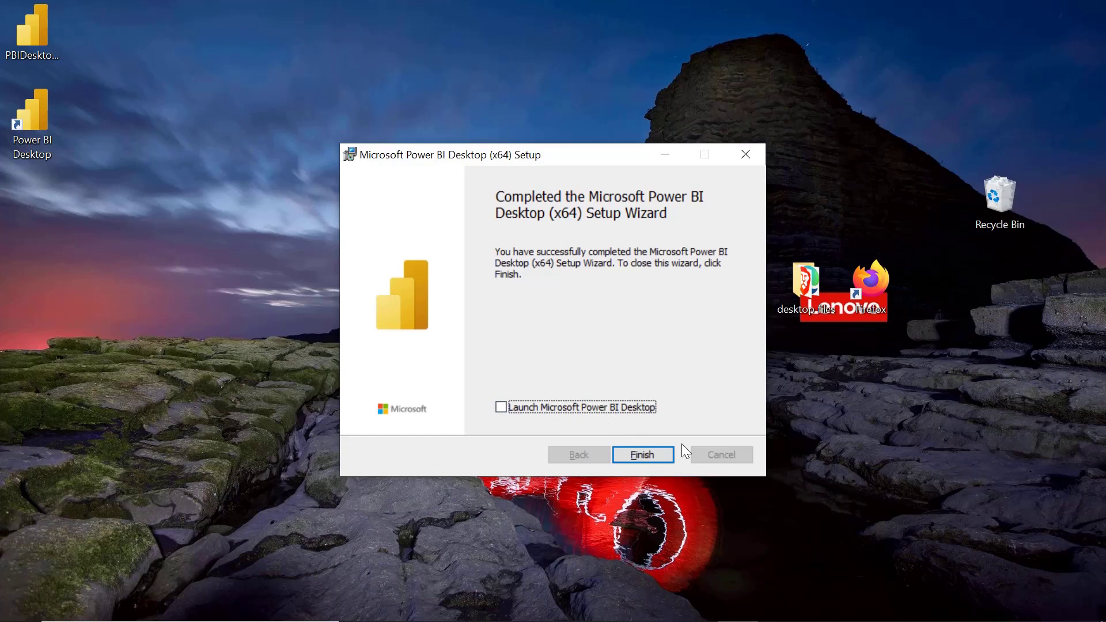
{"action": "left_click", "coordinate": [645, 460]}
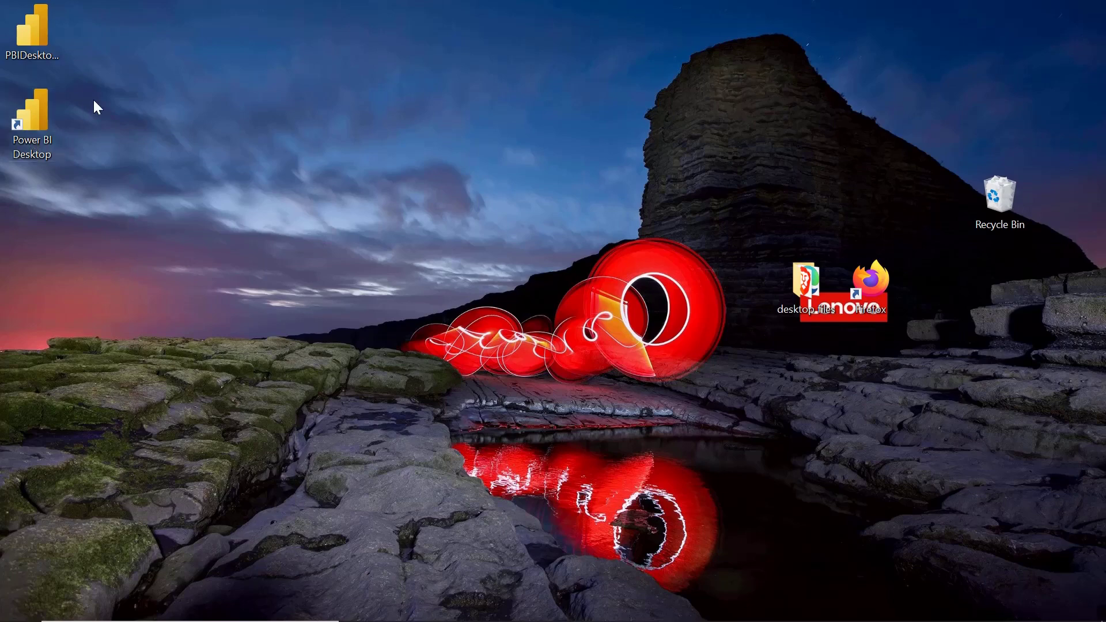
{"action": "left_click_drag", "start_coordinate": [36, 112], "coordinate": [381, 177]}
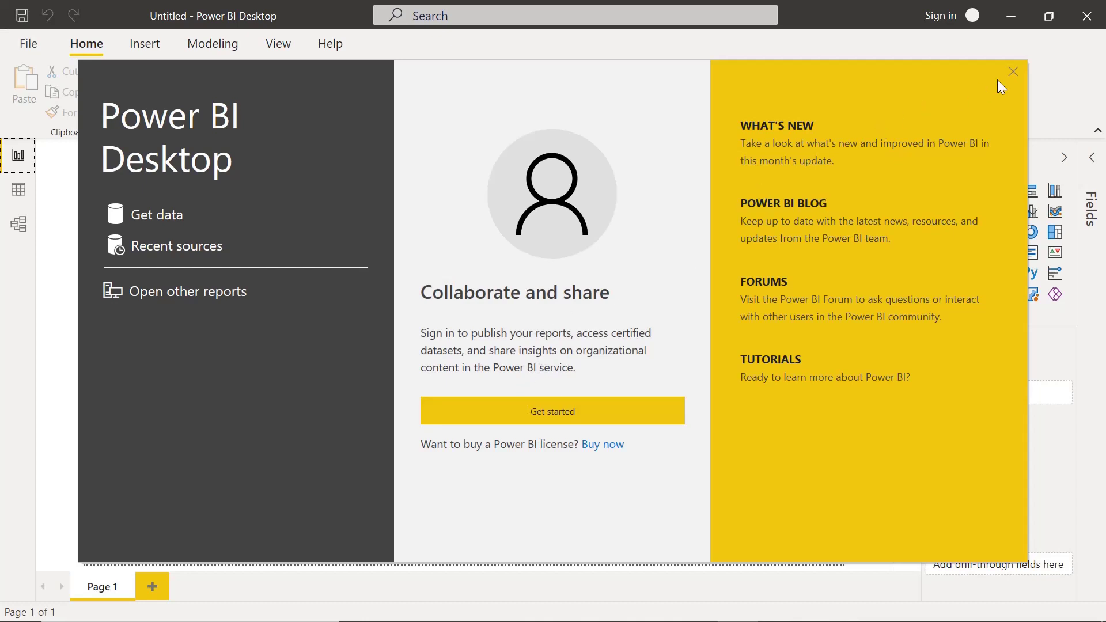
Step: Dismiss the welcome splash screen and bring up File > Options and settings > Options
{"action": "left_click", "coordinate": [1014, 71]}
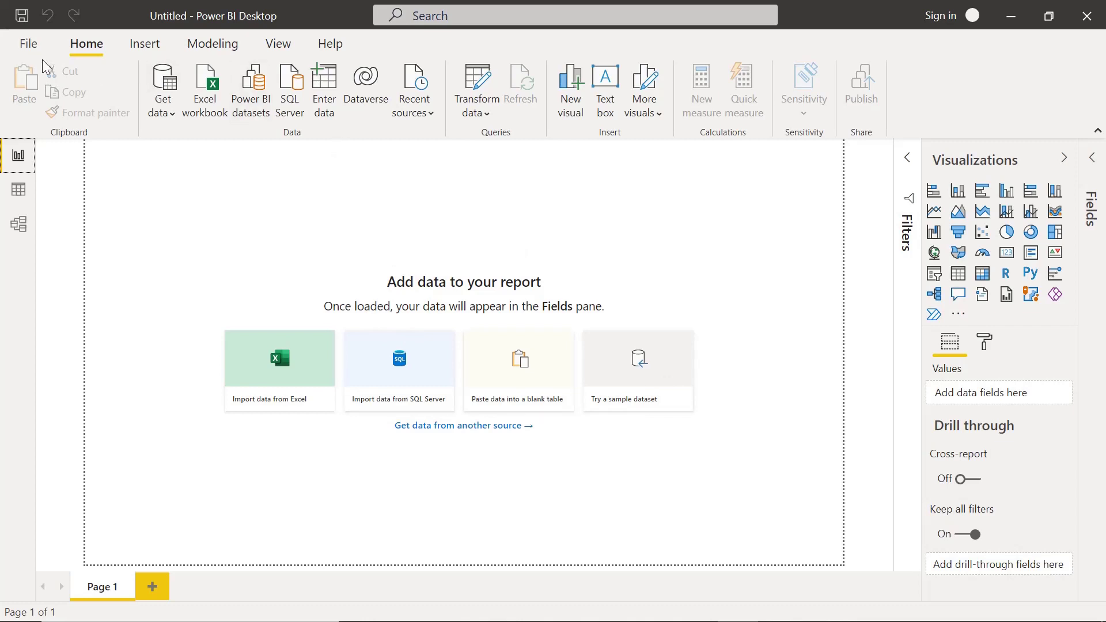
{"action": "left_click", "coordinate": [26, 47]}
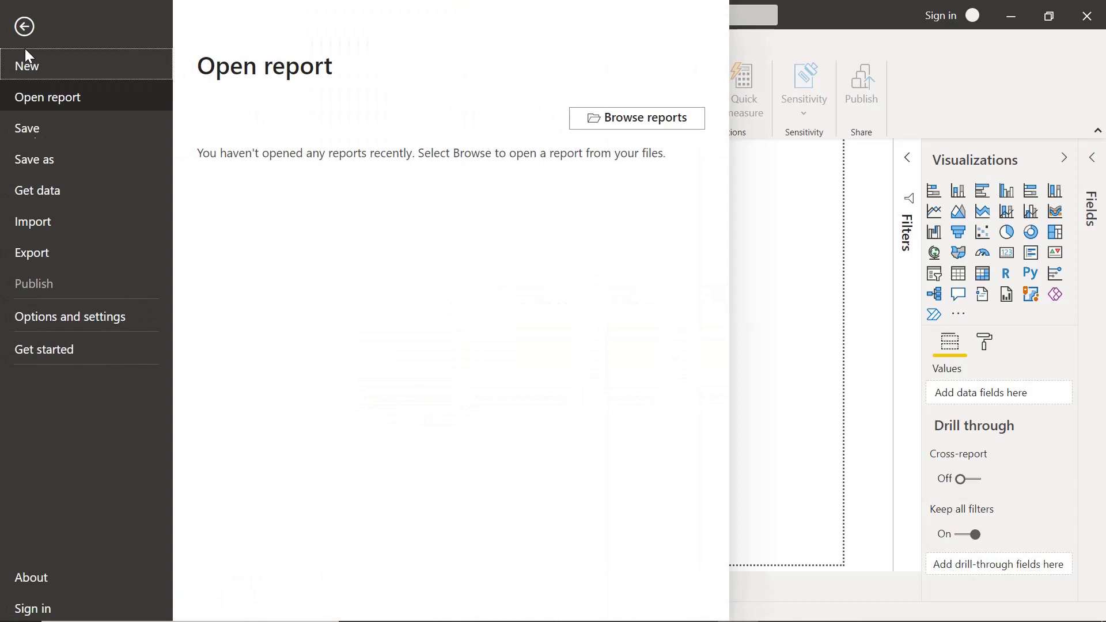
{"action": "left_click", "coordinate": [90, 316]}
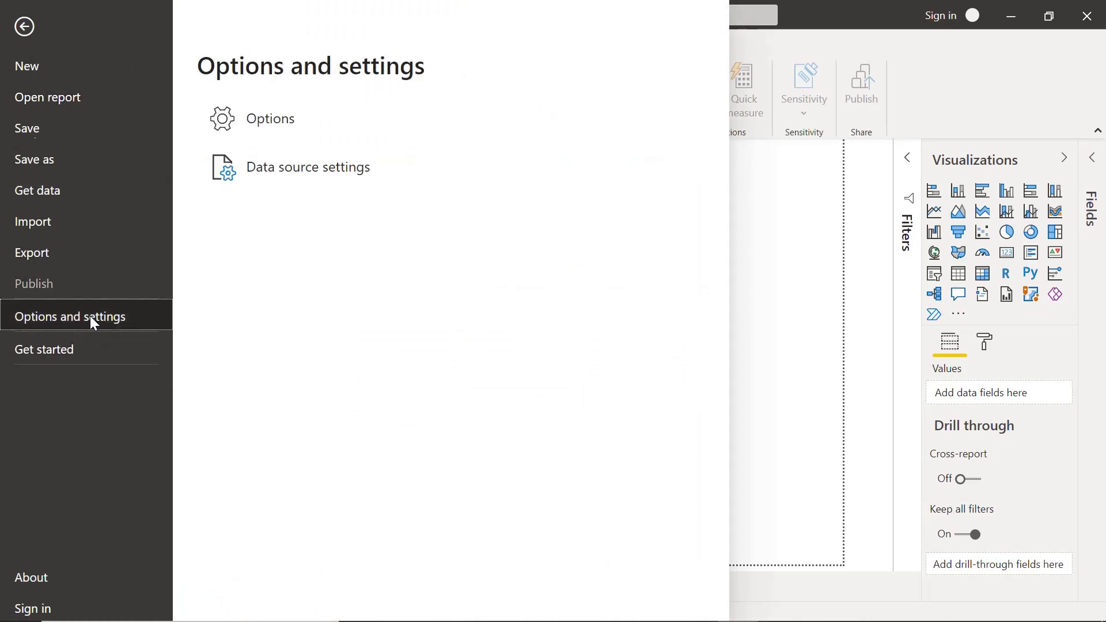
{"action": "left_click", "coordinate": [261, 110]}
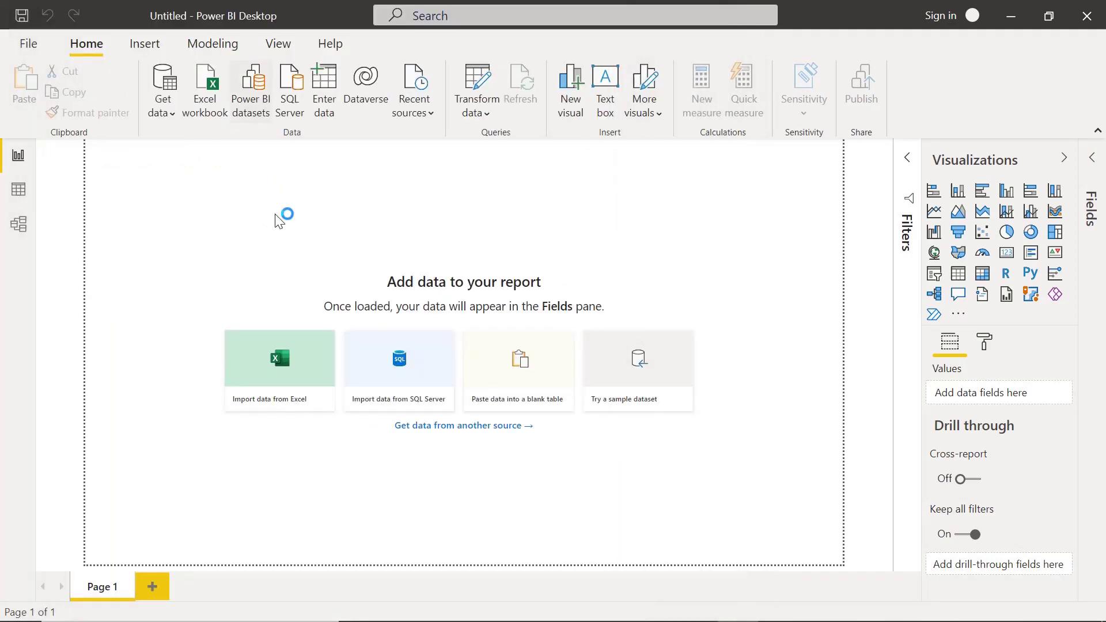
Step: Under Current File > Regional Settings, set Locale for import to English (India)
{"action": "left_click_drag", "start_coordinate": [408, 215], "coordinate": [414, 341]}
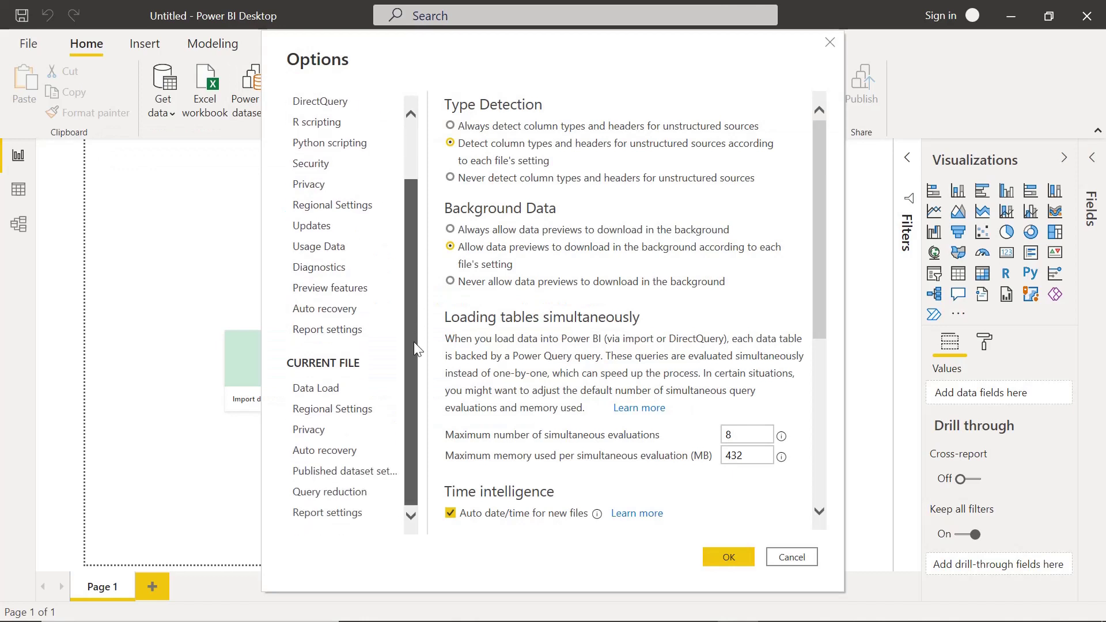
{"action": "left_click", "coordinate": [318, 394]}
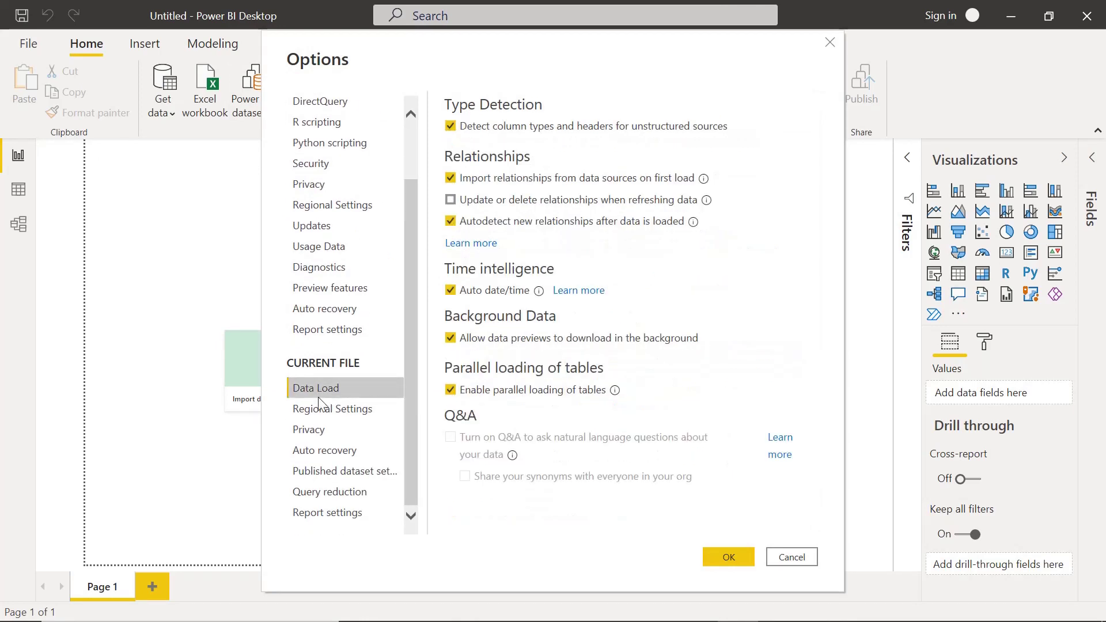
{"action": "left_click", "coordinate": [340, 409]}
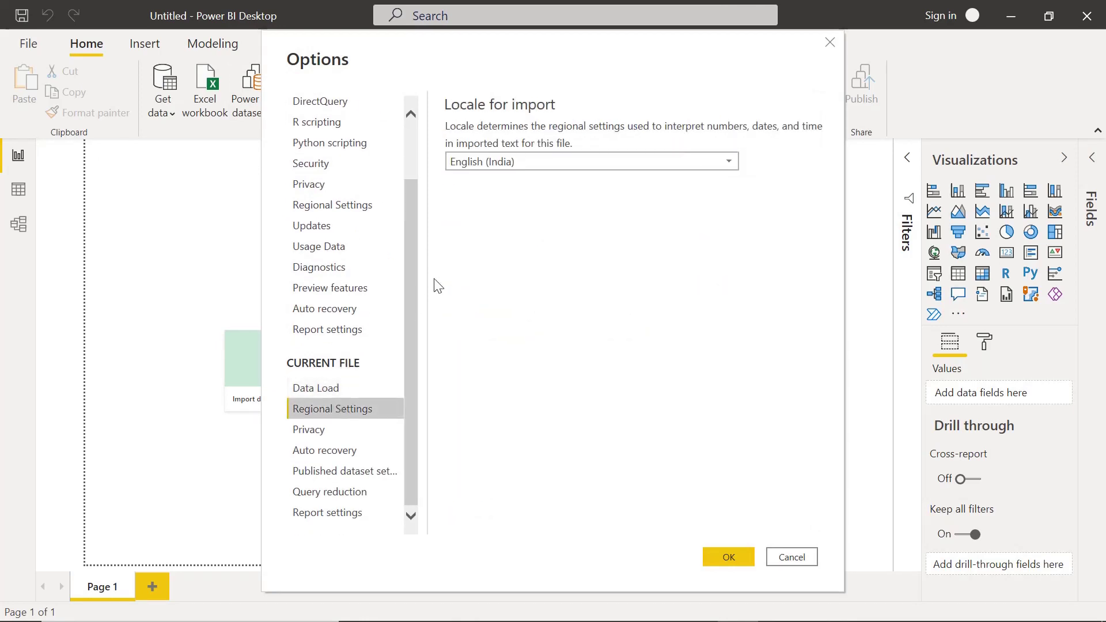
{"action": "left_click", "coordinate": [576, 165]}
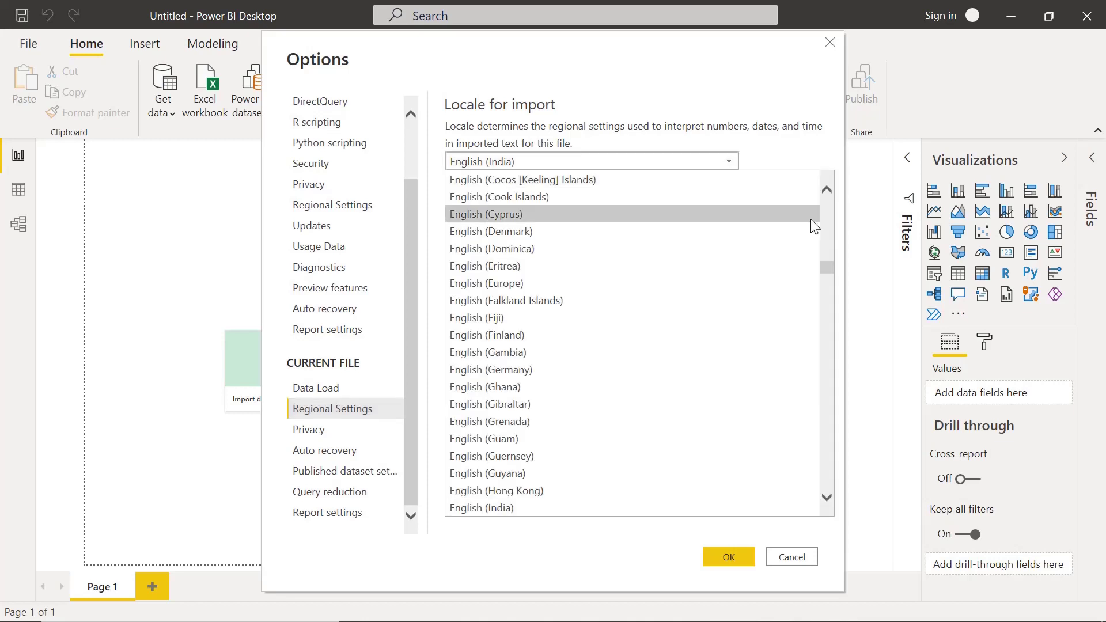
{"action": "left_click", "coordinate": [827, 499]}
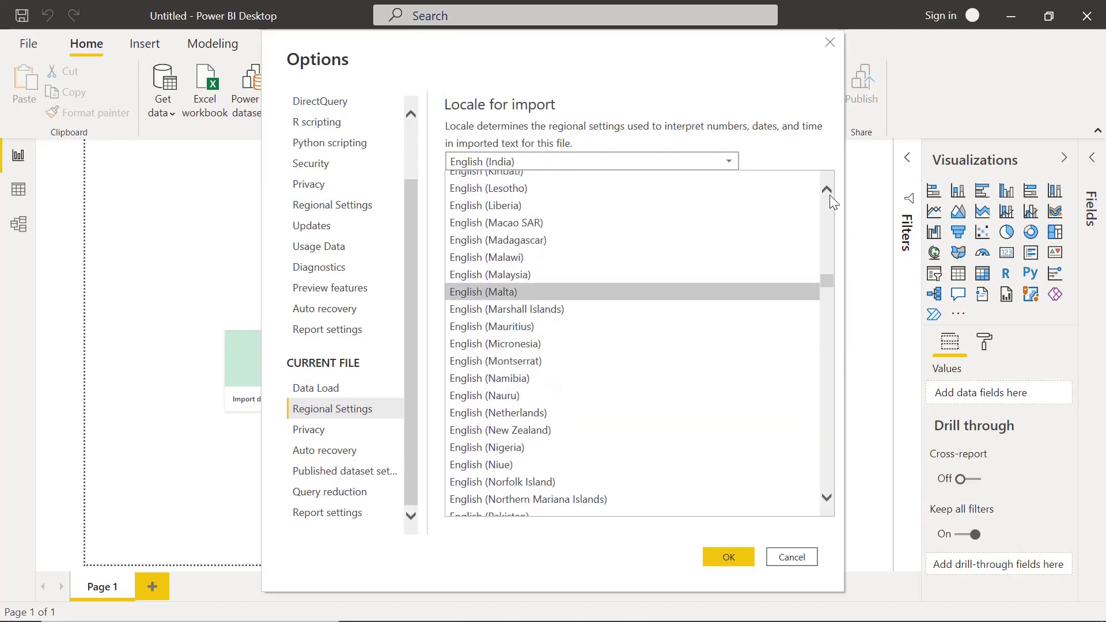
{"action": "left_click_drag", "start_coordinate": [828, 246], "coordinate": [842, 190]}
{"action": "left_click", "coordinate": [640, 138]}
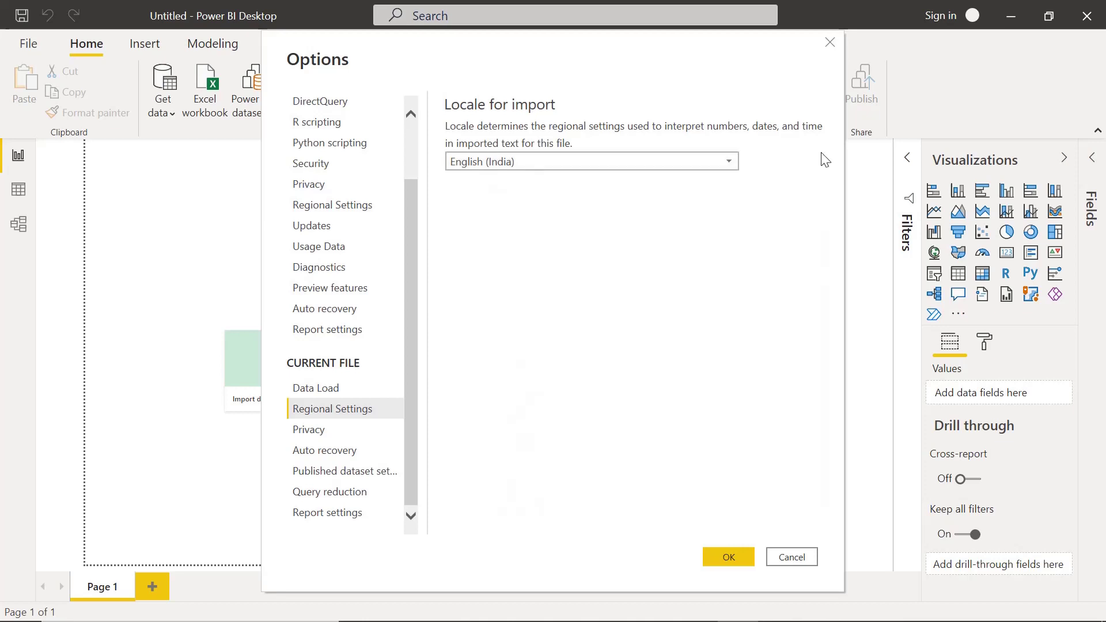
Step: Confirm the English (India) import locale with OK and return to the empty report canvas
{"action": "left_click", "coordinate": [724, 555]}
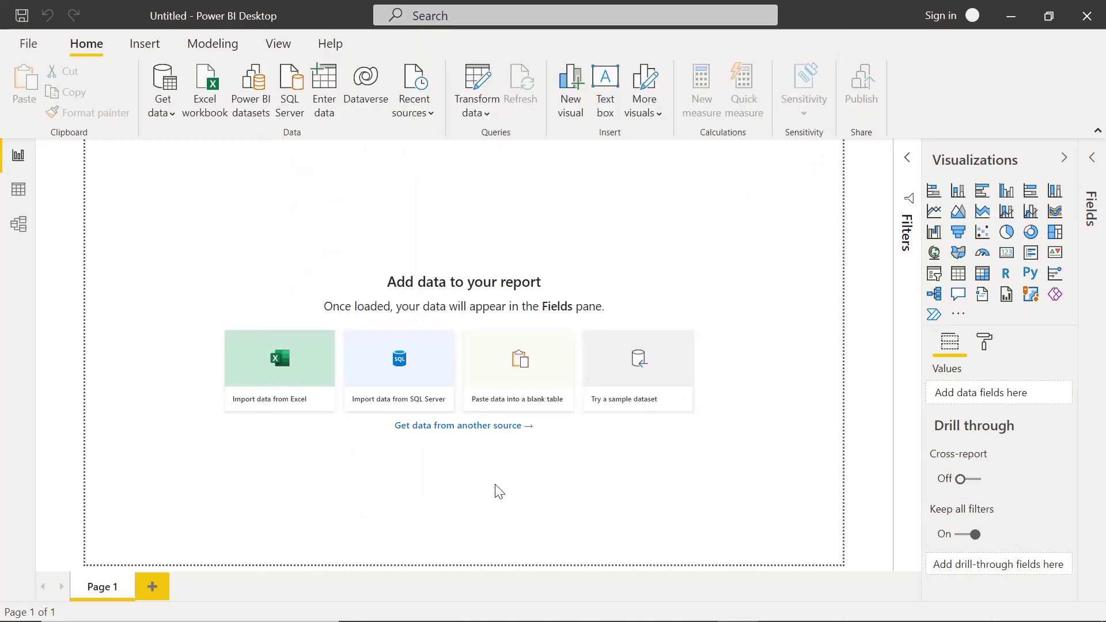